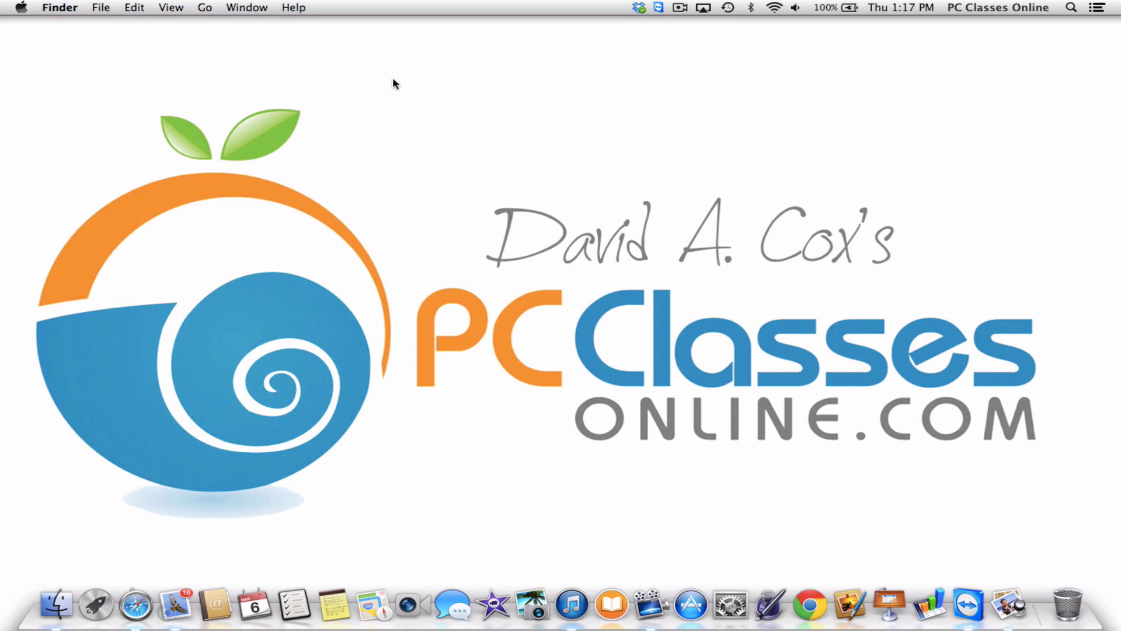
- Open System Preferences to the Keyboard pane's Text tab with its empty replacement list
left_click(14, 7)
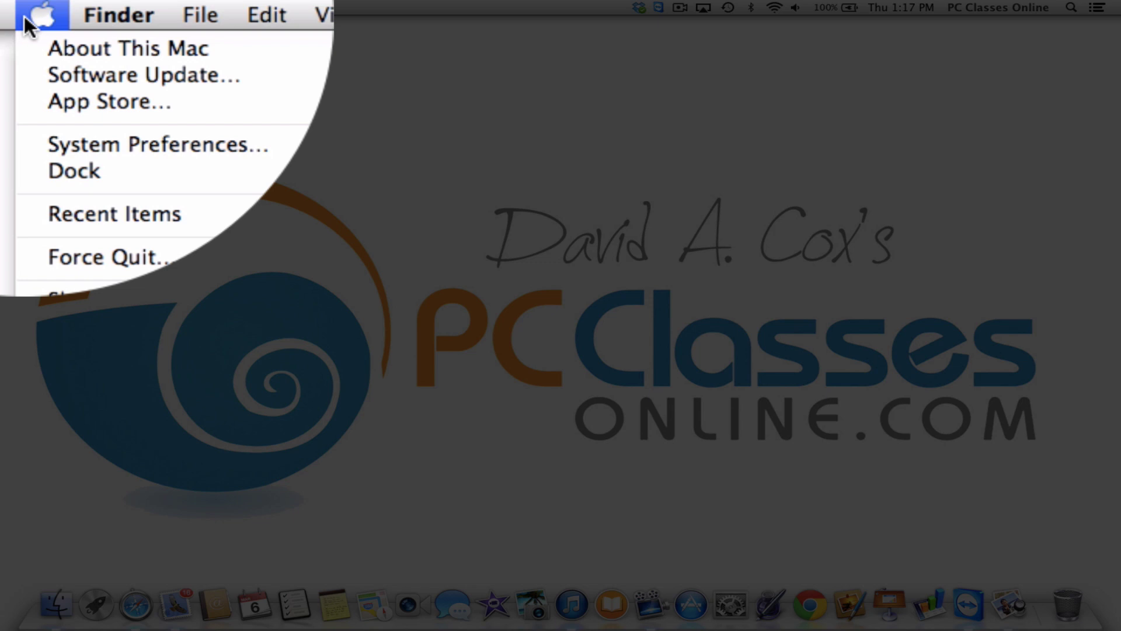
left_click(25, 146)
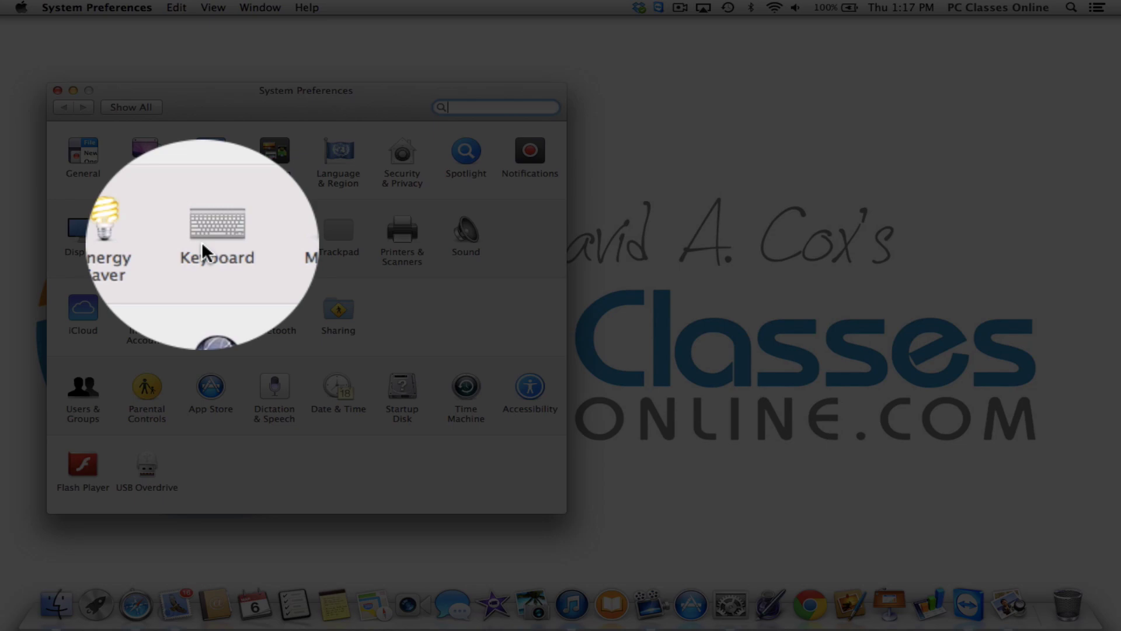
left_click(201, 241)
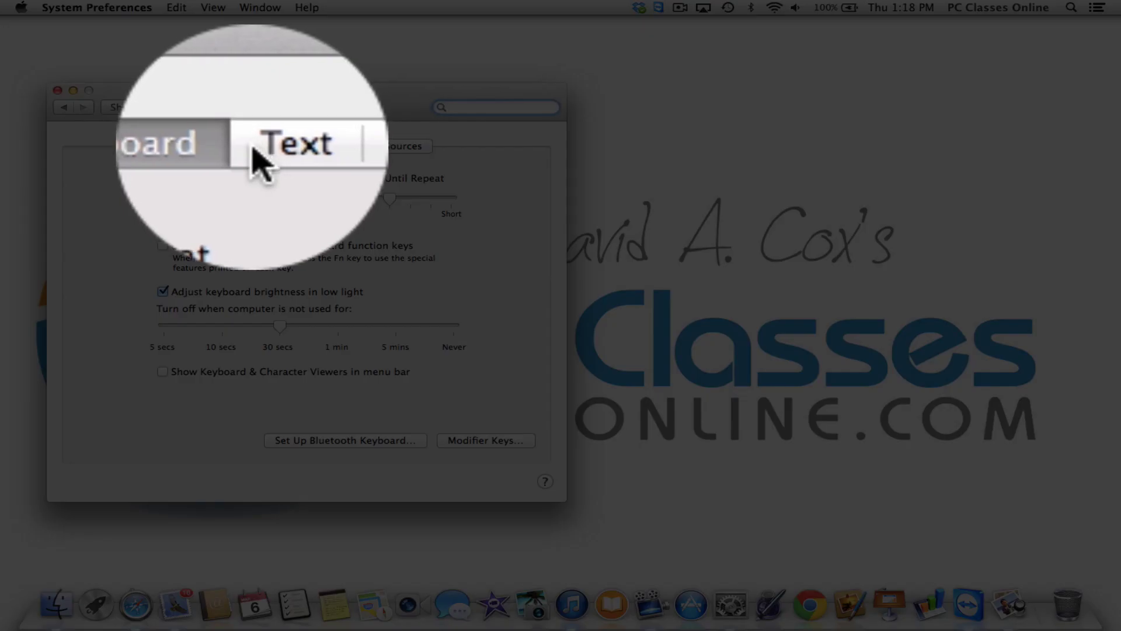
left_click(253, 150)
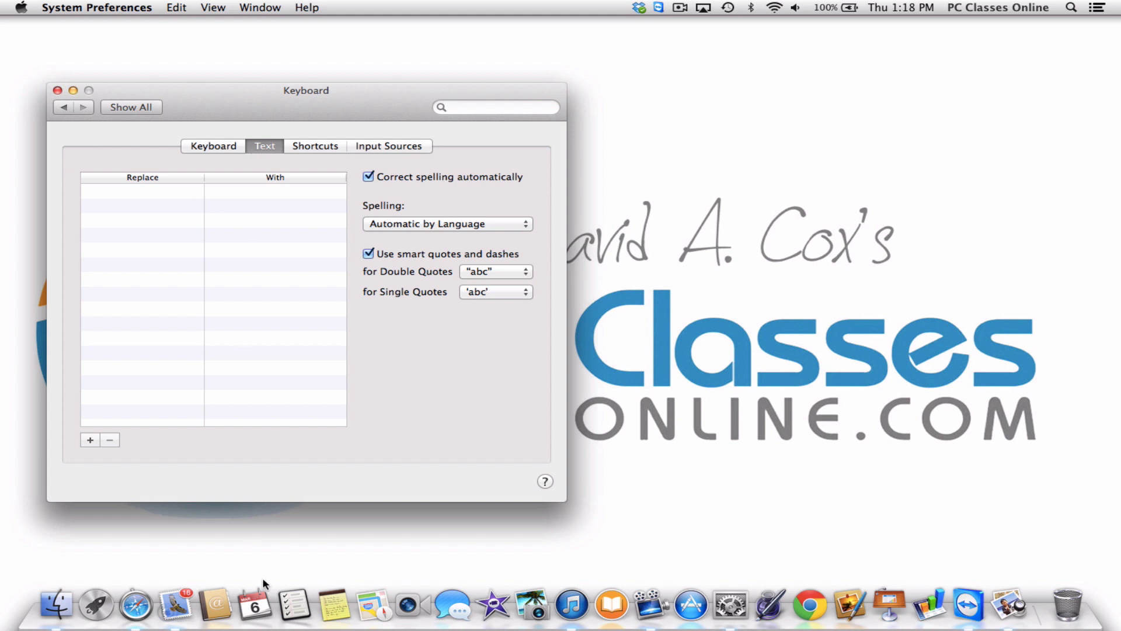
- Type 'Take main street 5 miles north and blah blah blah.' into a new Notes note
left_click(334, 617)
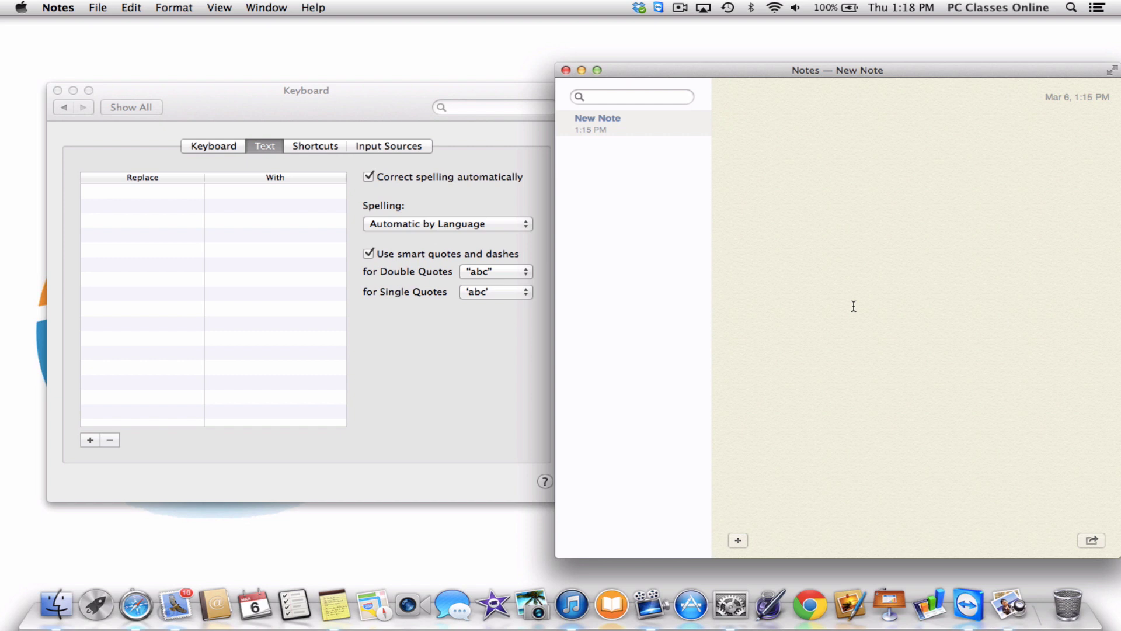
type("Take main st")
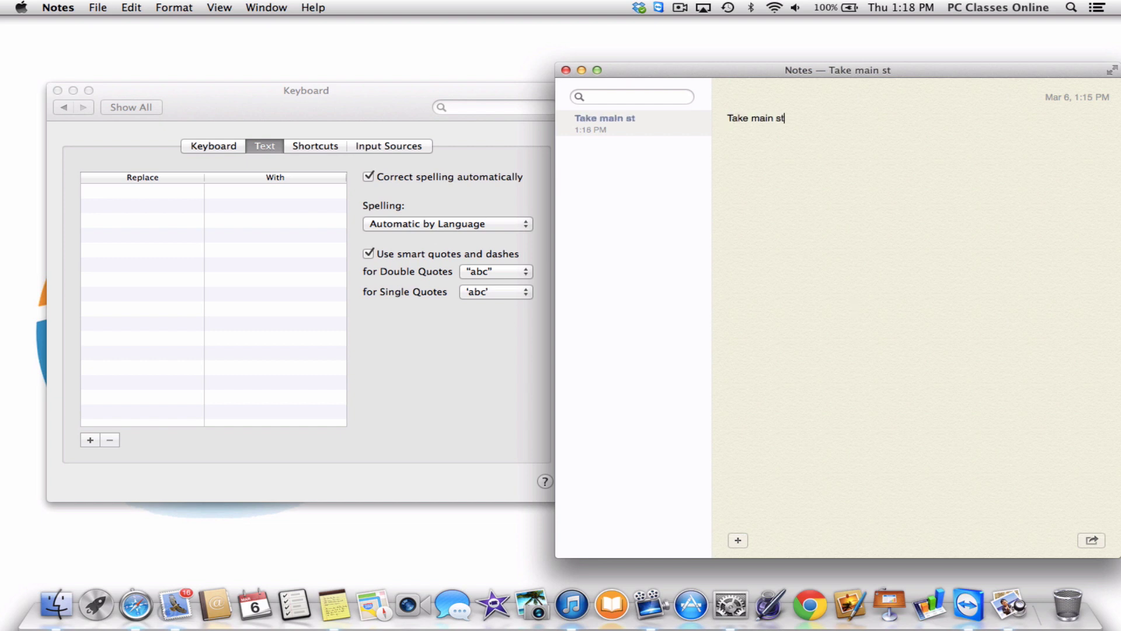
type("reet 5 miles")
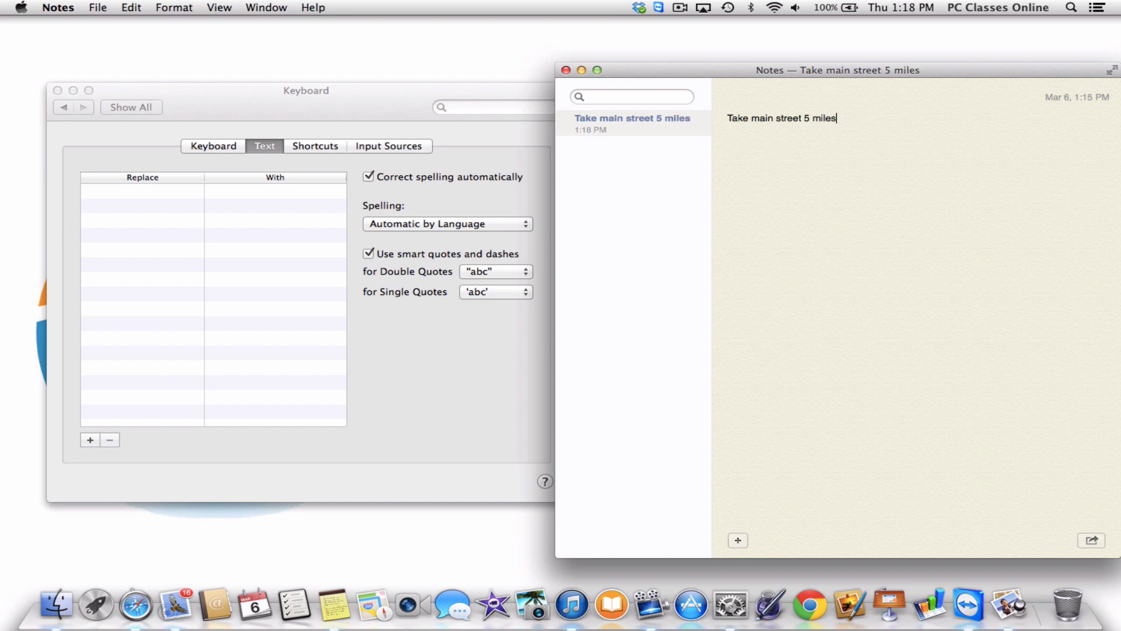
type(" north and blah bla")
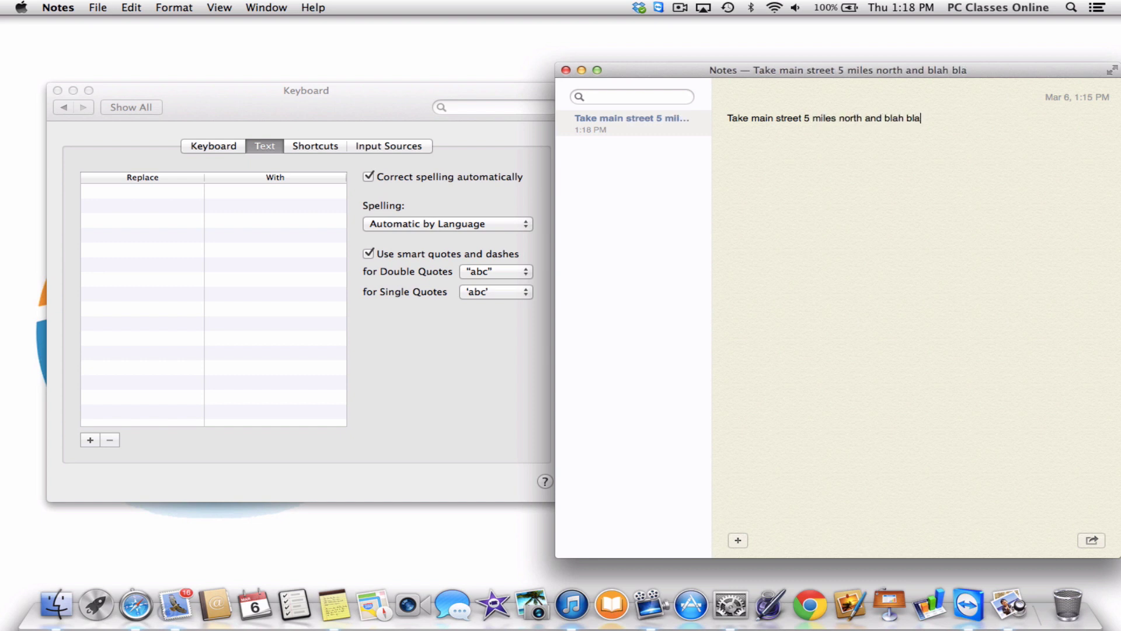
type("h blah.")
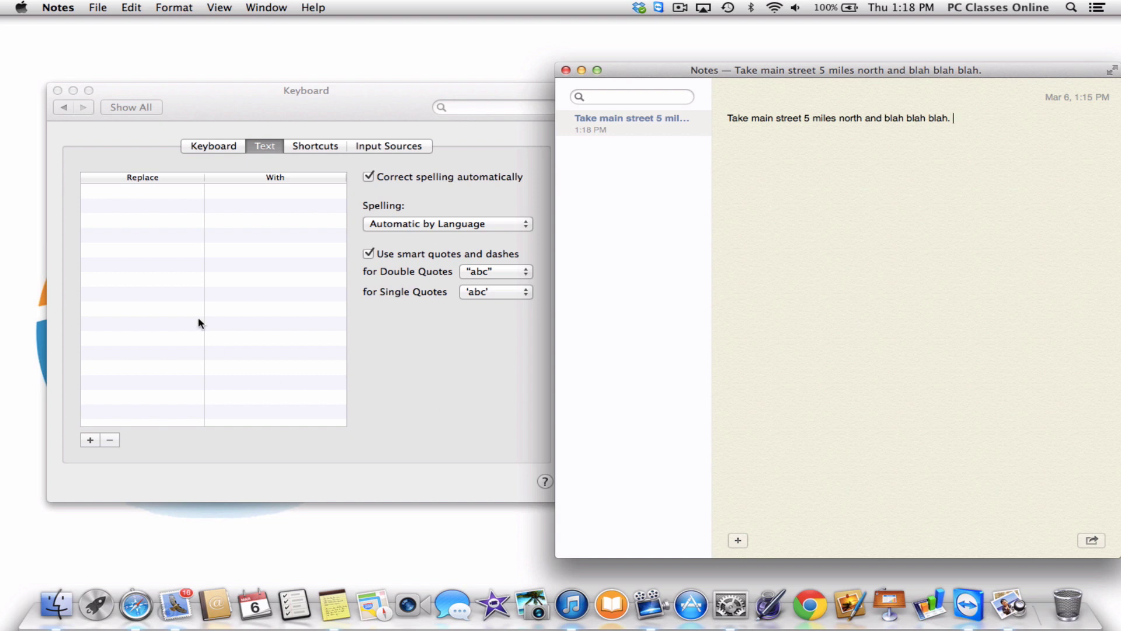
- Add a new text replacement entry with 'dirhome' under Replace
left_click(129, 191)
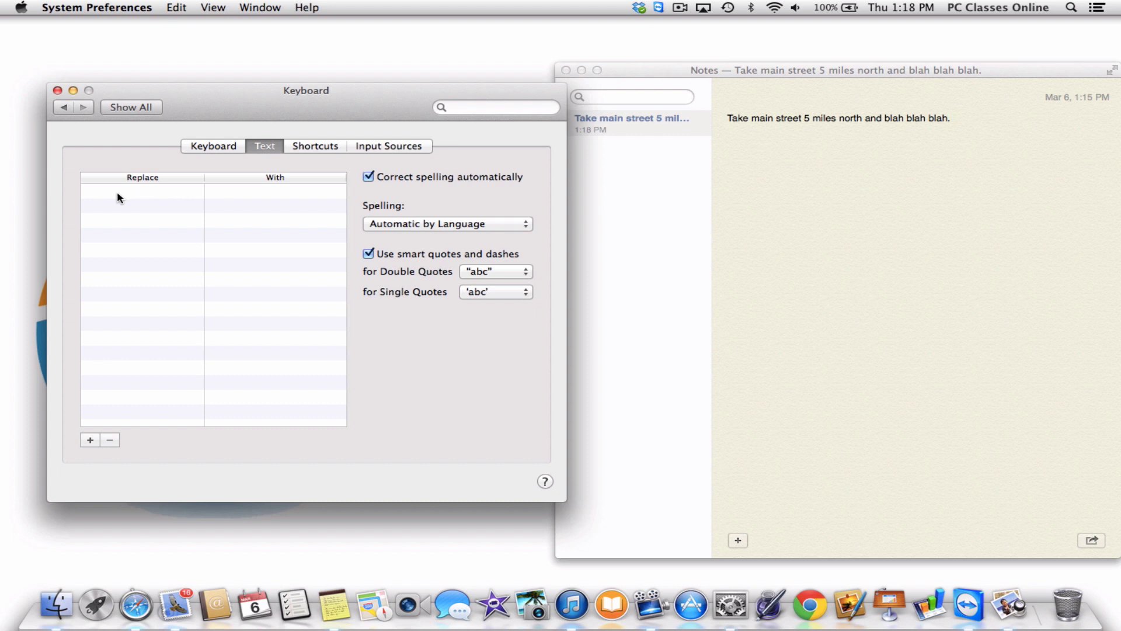
left_click(117, 194)
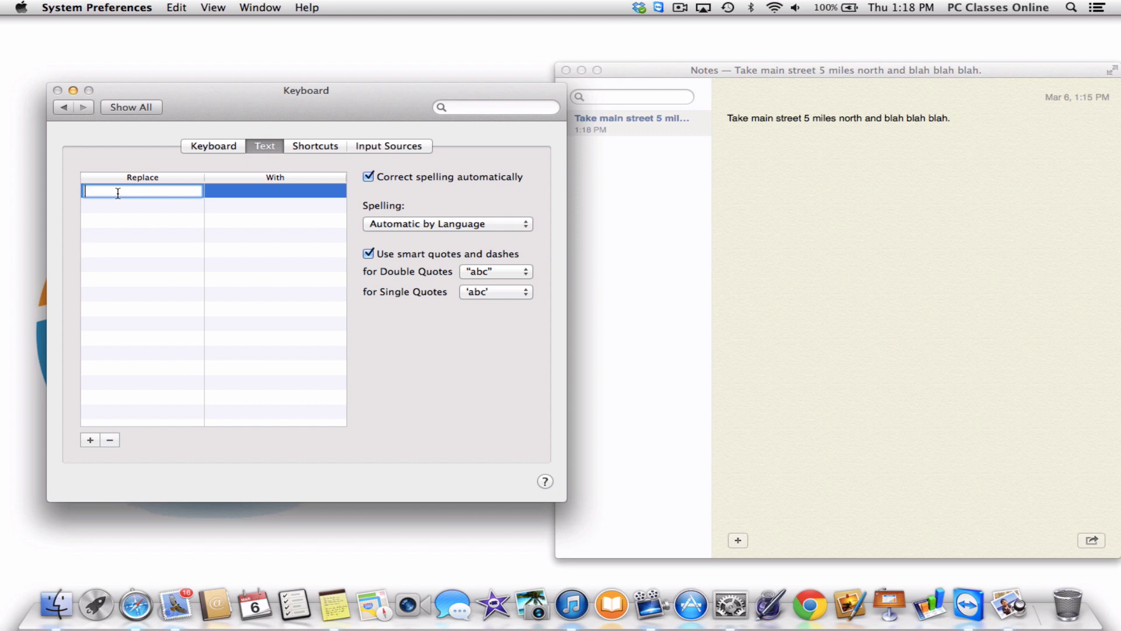
type("dirhome")
- Copy the note's directions sentence and paste it as dirhome's With text
left_click(828, 155)
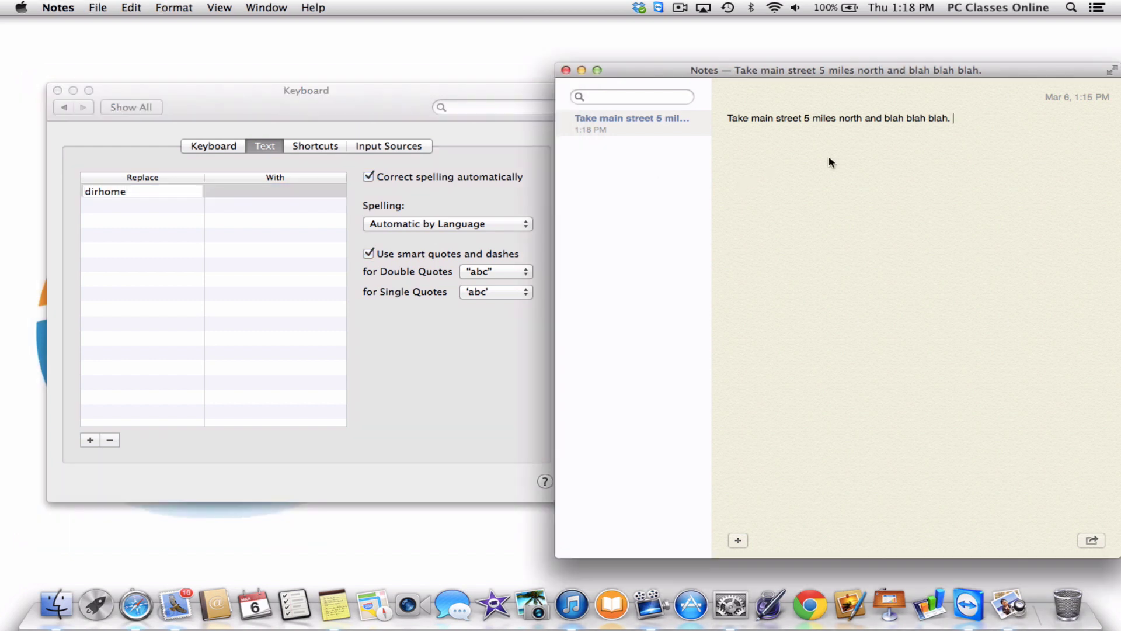
triple_click(727, 119)
key("super+c")
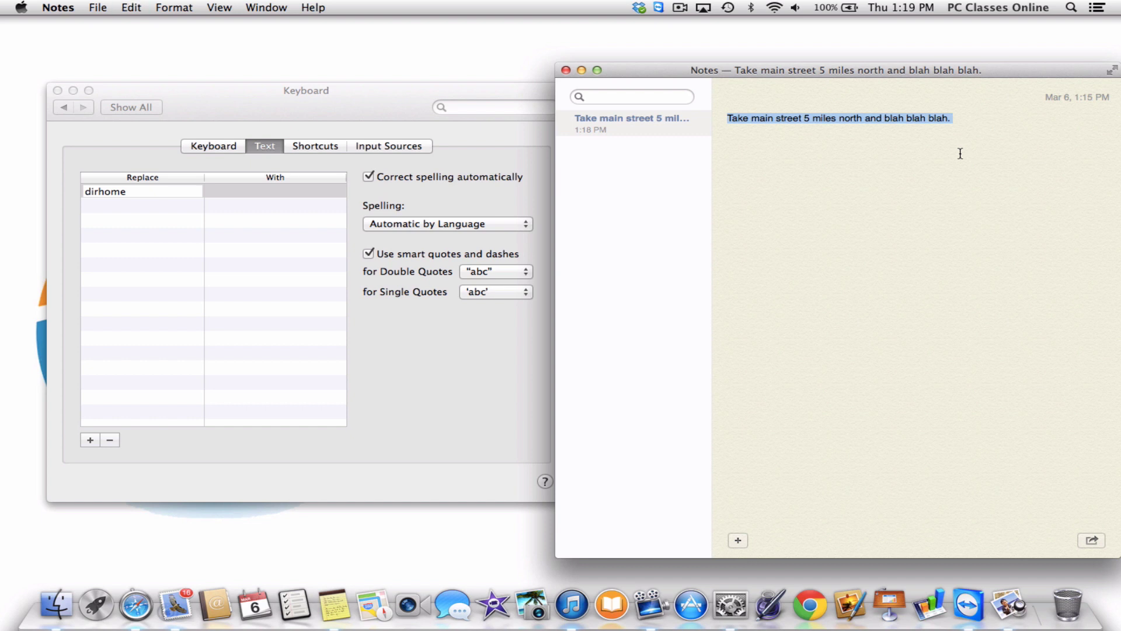
left_click(246, 198)
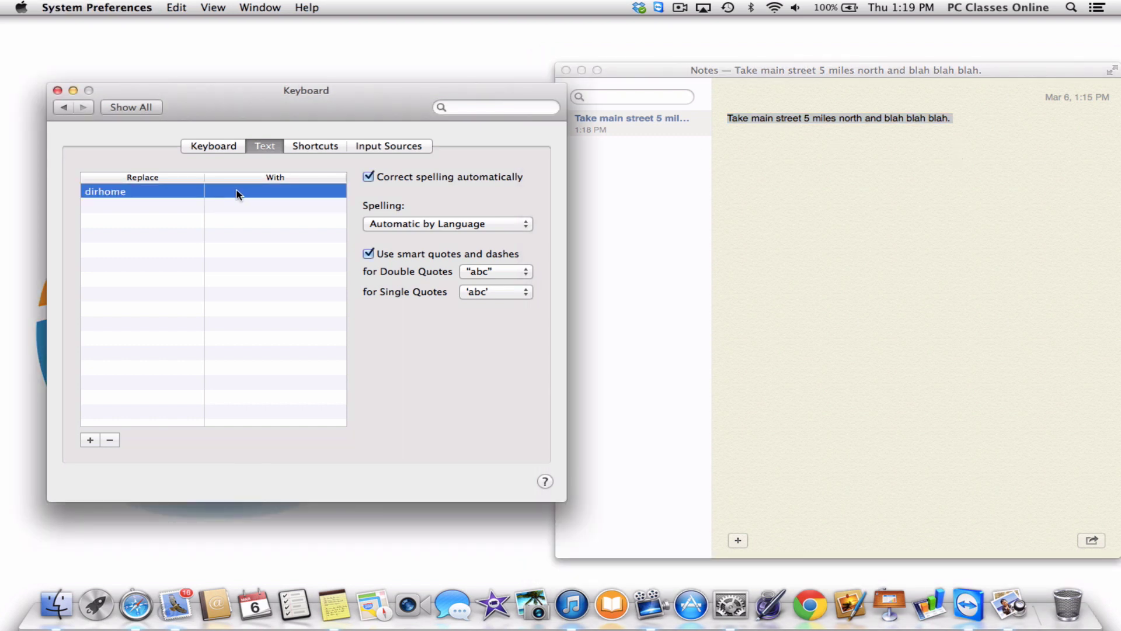
double_click(262, 191)
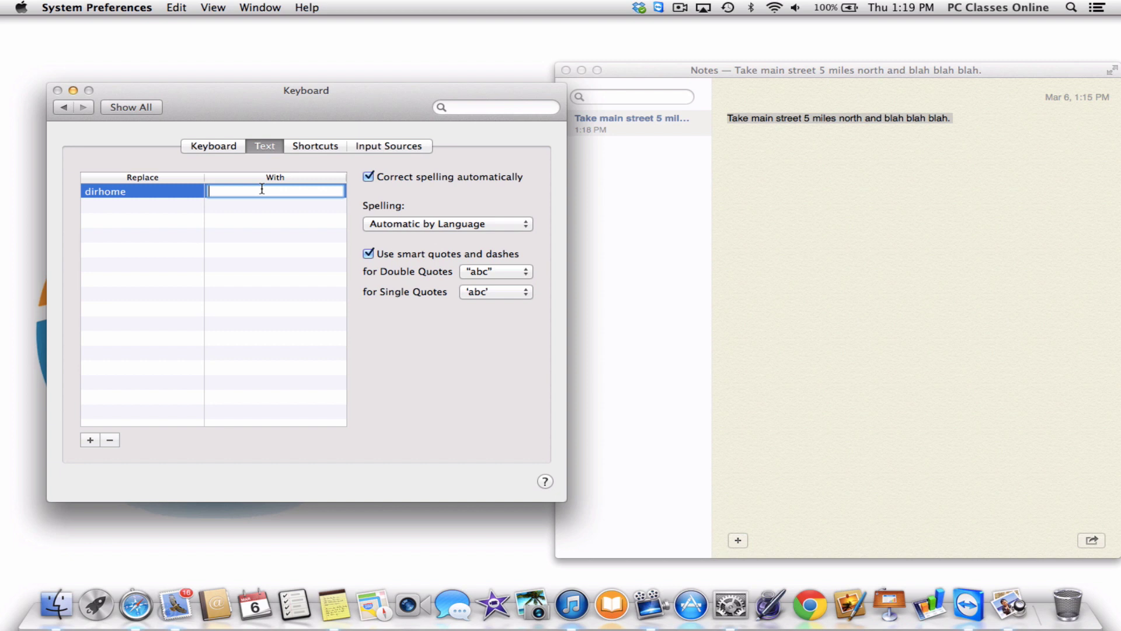
key("super+v")
key("Return")
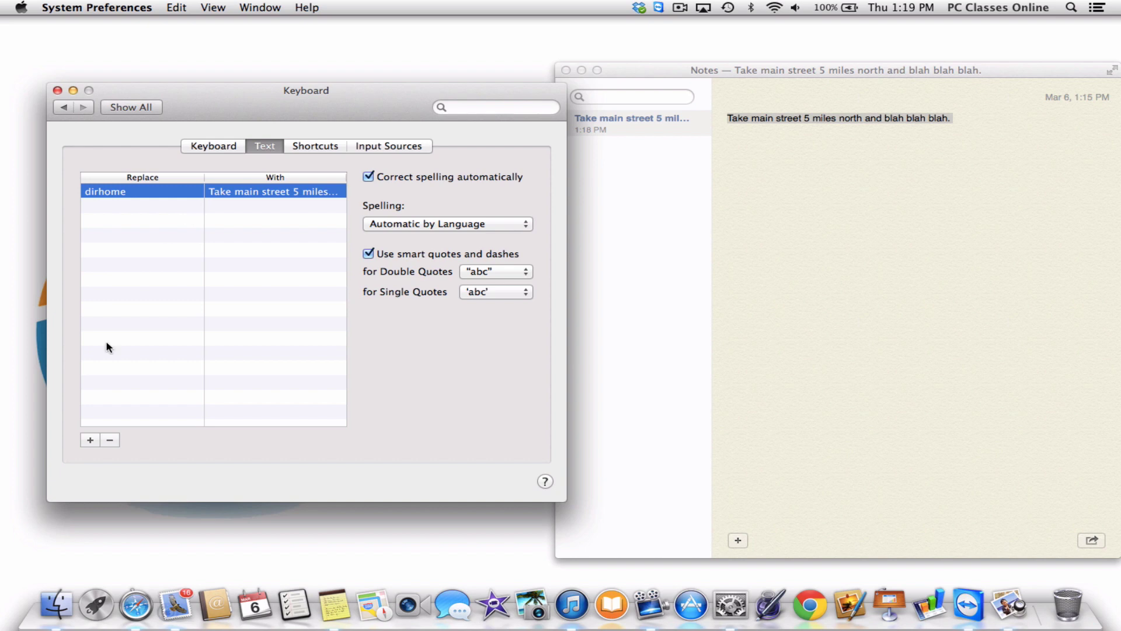
- Start a new Mail message, closing the main viewer window
left_click(169, 590)
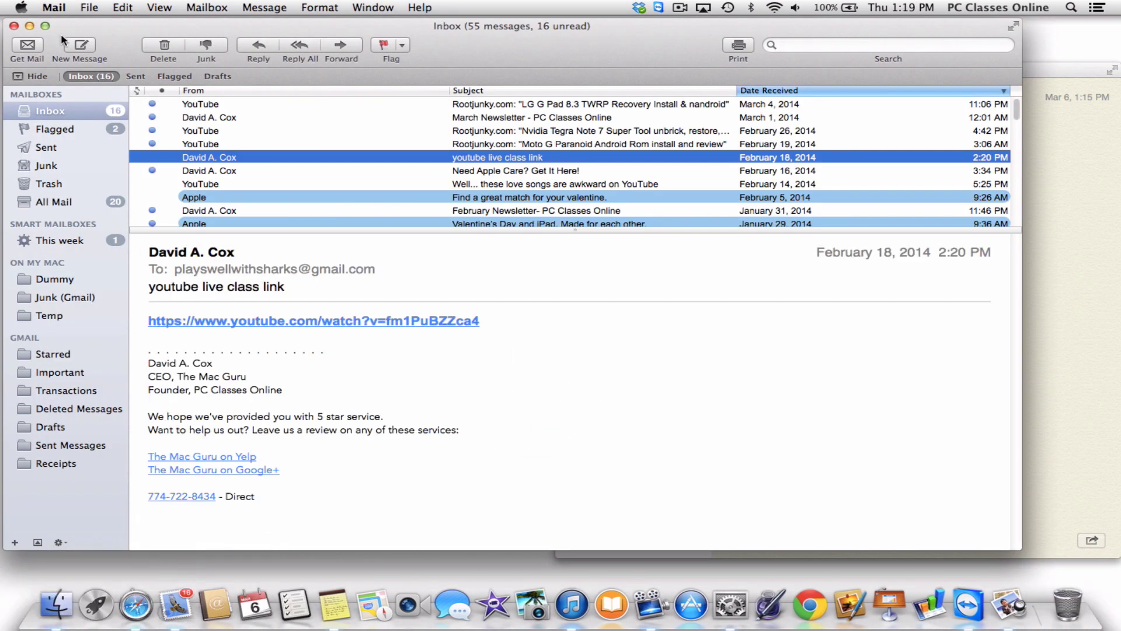
left_click(80, 47)
left_click(14, 26)
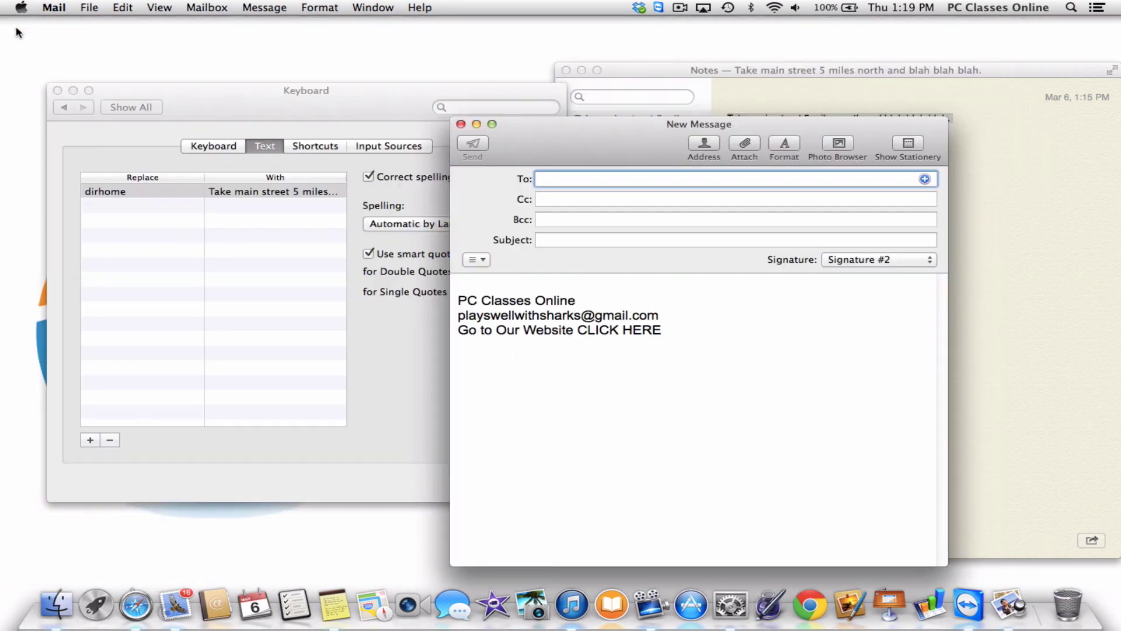
left_click(473, 286)
- Type 'dirhome' in the message body to test the expansion, then close the message
key("Return")
key("Return")
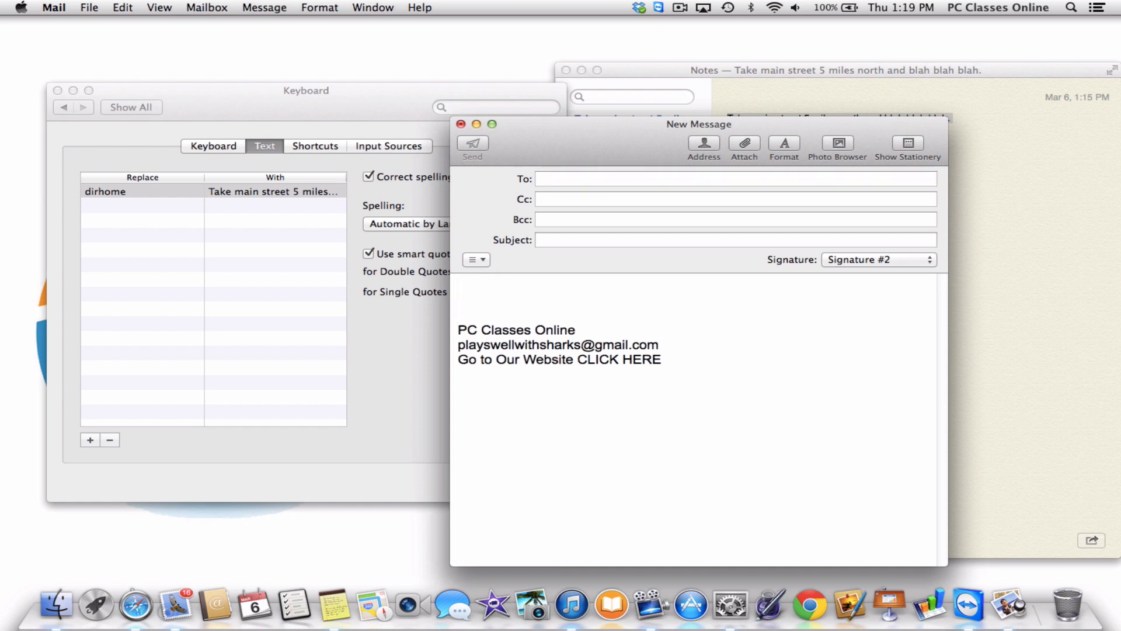
type("dirhome")
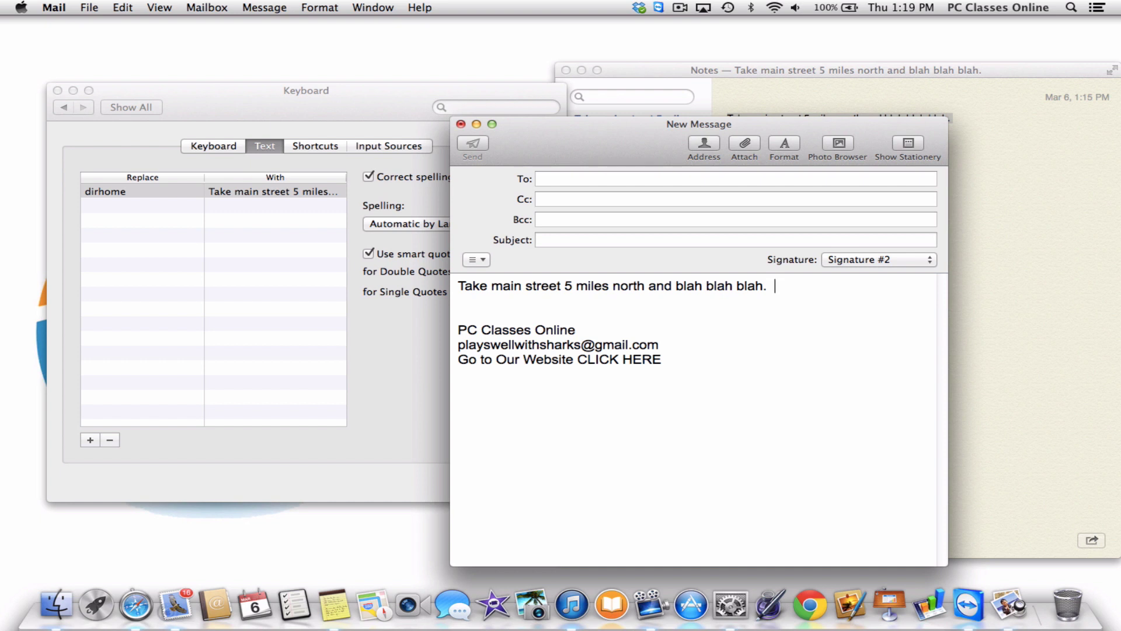
key("super+w")
- Discard the test message without saving and quit Notes and System Preferences
left_click(645, 234)
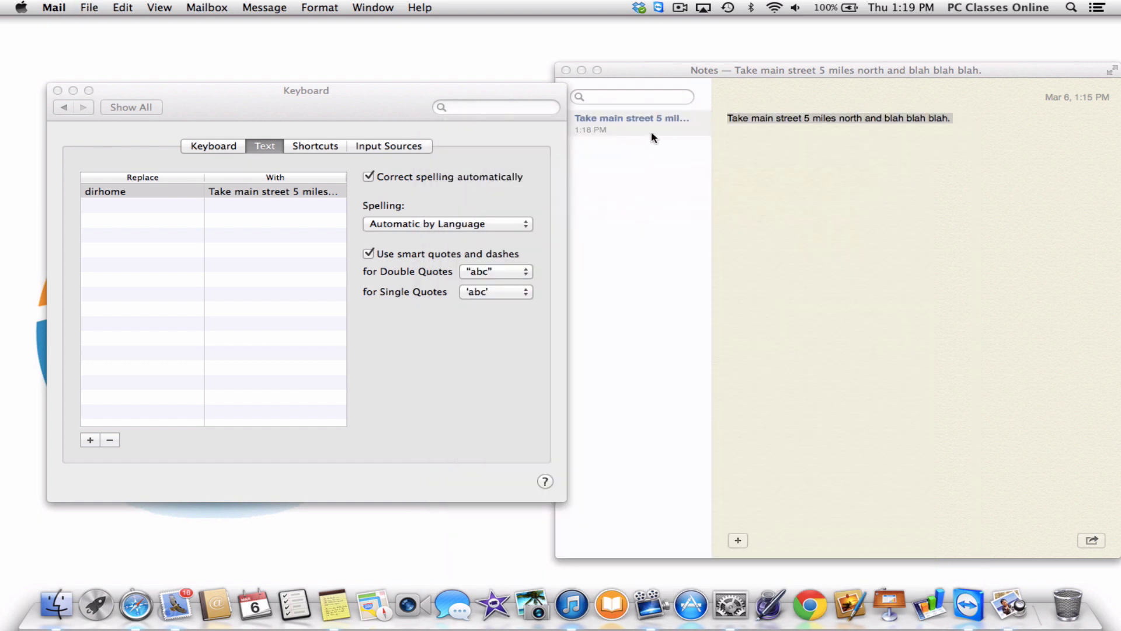
left_click(684, 83)
key("super+q")
key("super+q")
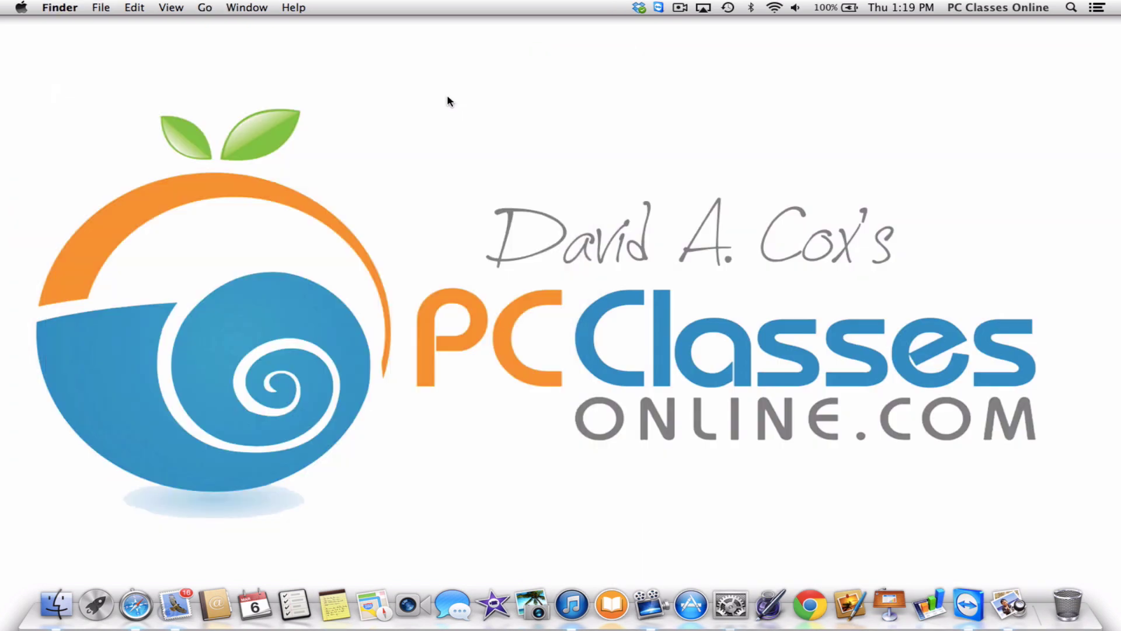